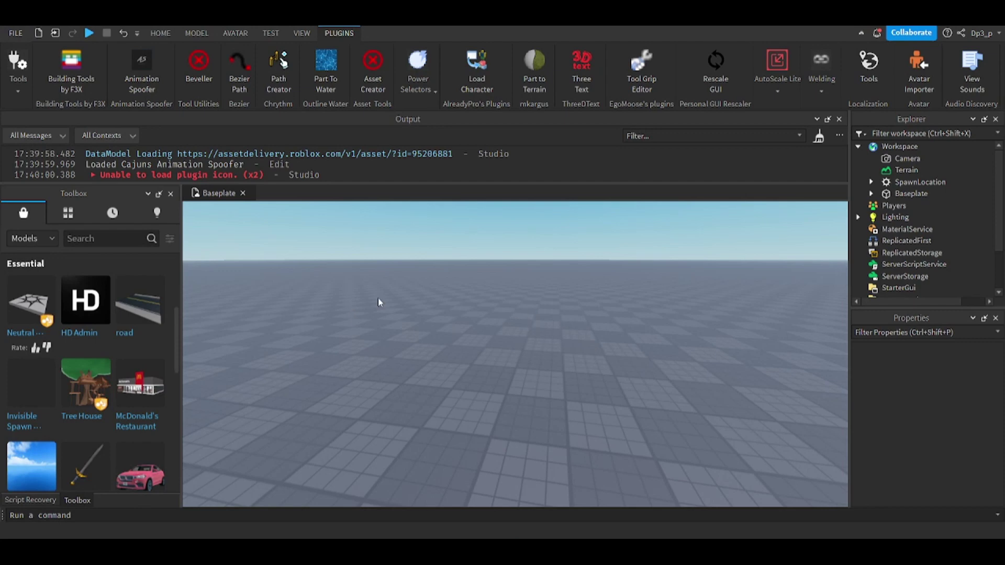
pyautogui.scroll(2, 377, 301)
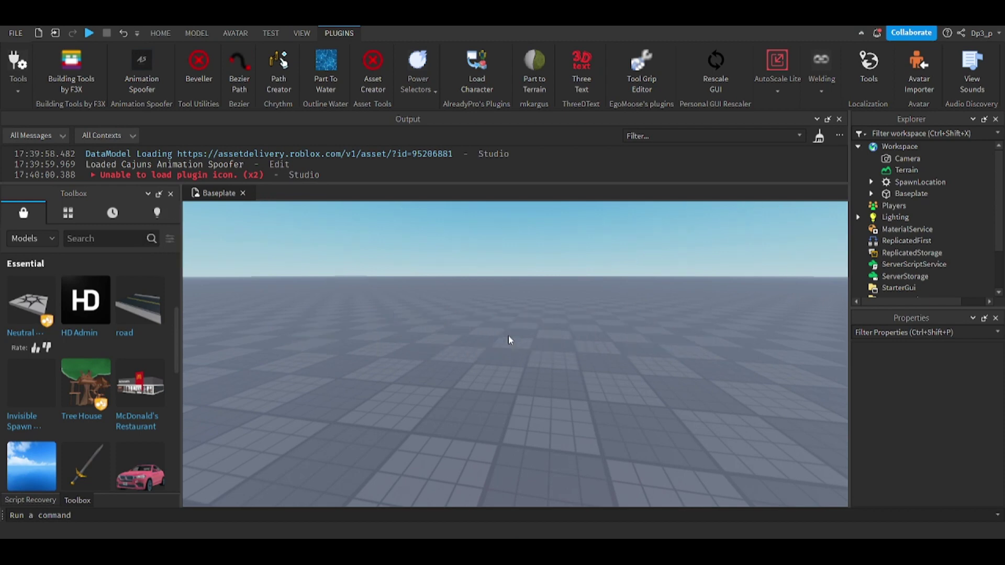
# Step: Insert the road model from the Toolbox and scale it down to a small road tile
pyautogui.moveTo(450, 354)
pyautogui.mouseDown(button='right')
pyautogui.moveTo(450, 338)
pyautogui.moveTo(465, 349)
pyautogui.mouseUp(button='right')
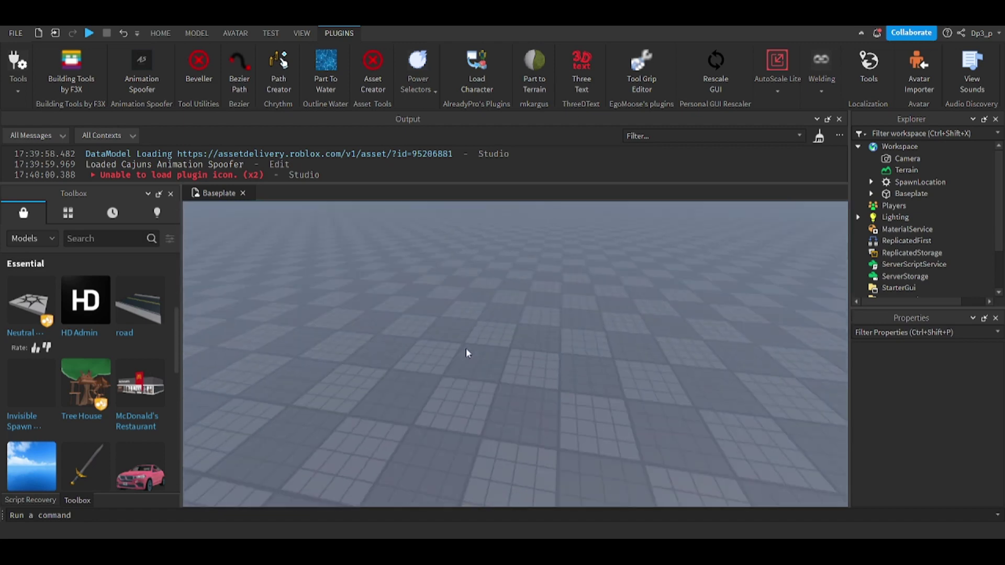
pyautogui.moveTo(517, 323); pyautogui.dragTo(398, 237, button='right')
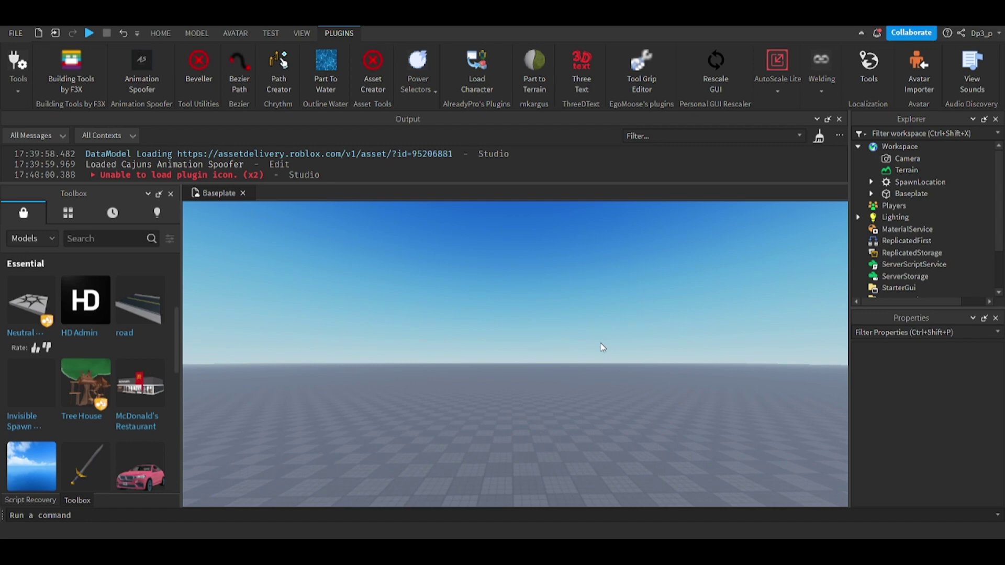
pyautogui.moveTo(602, 347); pyautogui.dragTo(613, 371, button='right')
pyautogui.moveTo(409, 280); pyautogui.dragTo(572, 405)
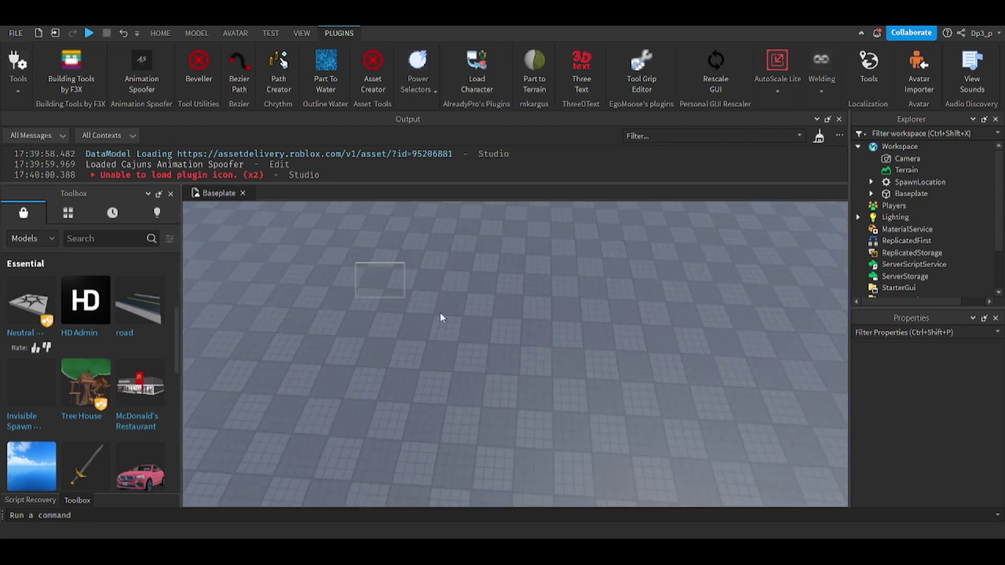
pyautogui.scroll(3, 562, 346)
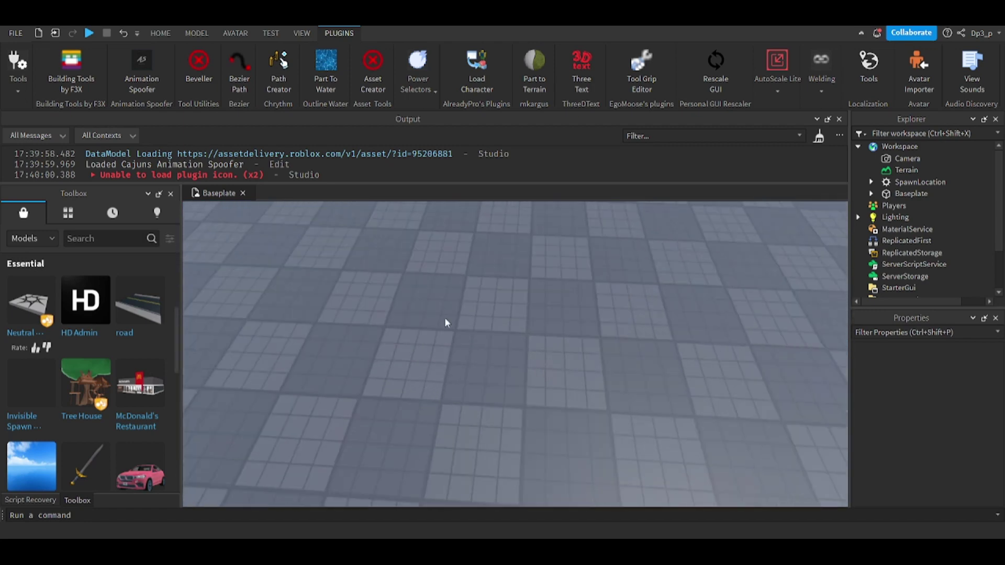
pyautogui.moveTo(515, 400); pyautogui.dragTo(525, 403)
pyautogui.moveTo(525, 403); pyautogui.dragTo(622, 363, button='right')
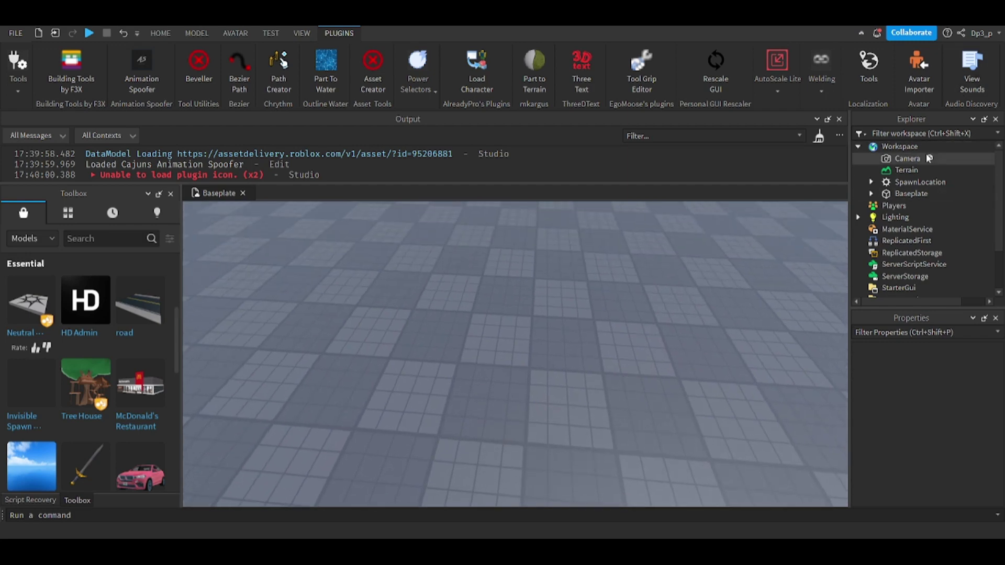
pyautogui.moveTo(463, 289); pyautogui.dragTo(437, 367, button='right')
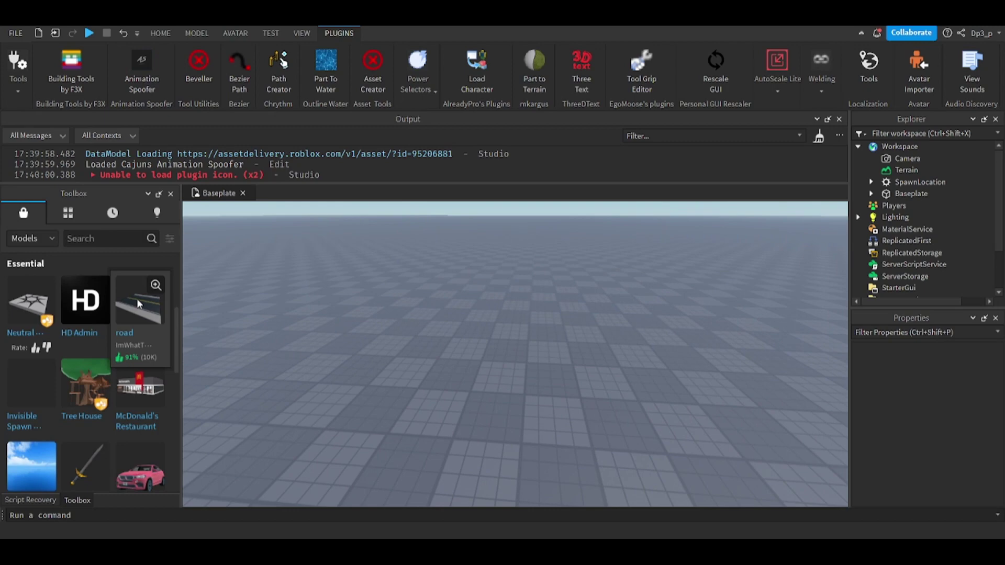
pyautogui.click(136, 299)
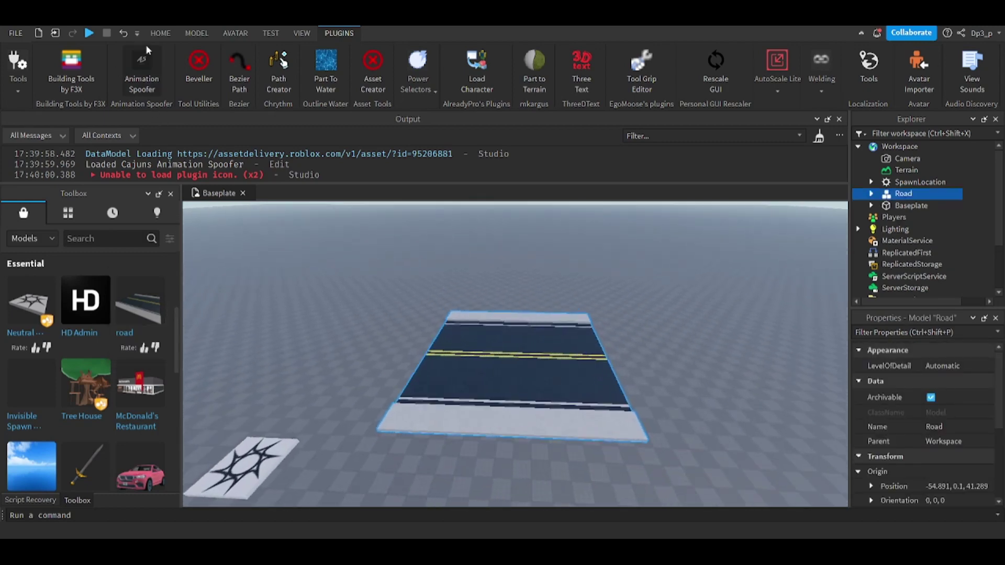
pyautogui.click(160, 33)
pyautogui.click(150, 67)
pyautogui.scroll(2, 401, 328)
pyautogui.moveTo(401, 328)
pyautogui.mouseDown()
pyautogui.moveTo(578, 348)
pyautogui.moveTo(525, 367)
pyautogui.mouseUp()
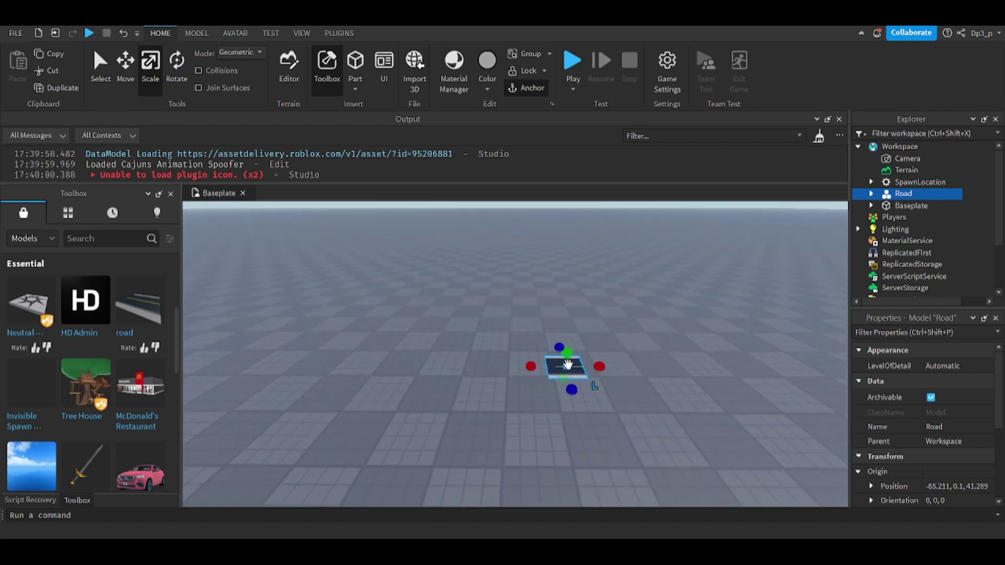
pyautogui.scroll(3, 568, 365)
pyautogui.scroll(-2, 567, 365)
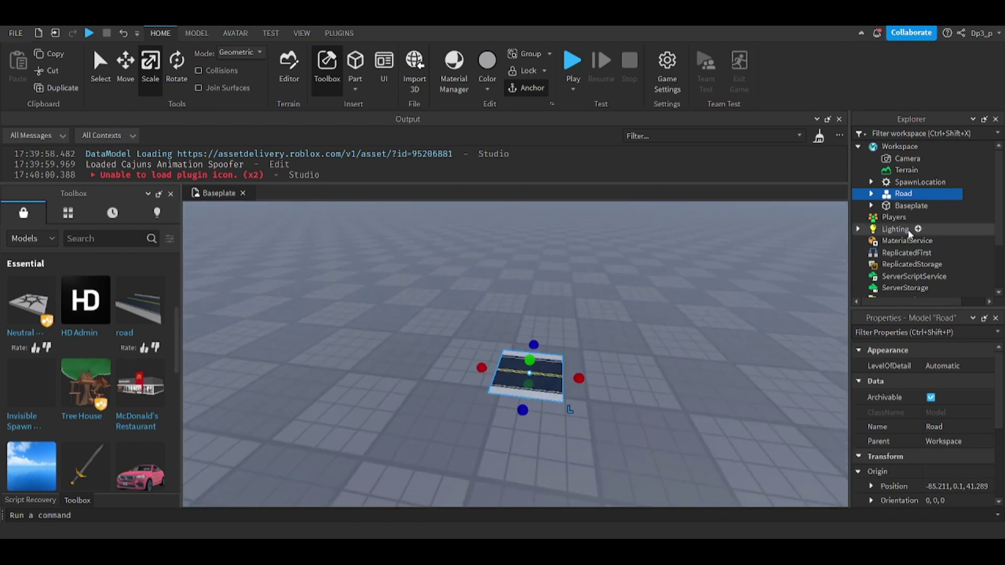
pyautogui.scroll(2, 563, 377)
pyautogui.scroll(3, 584, 419)
pyautogui.scroll(-5, 783, 267)
pyautogui.scroll(2, 783, 267)
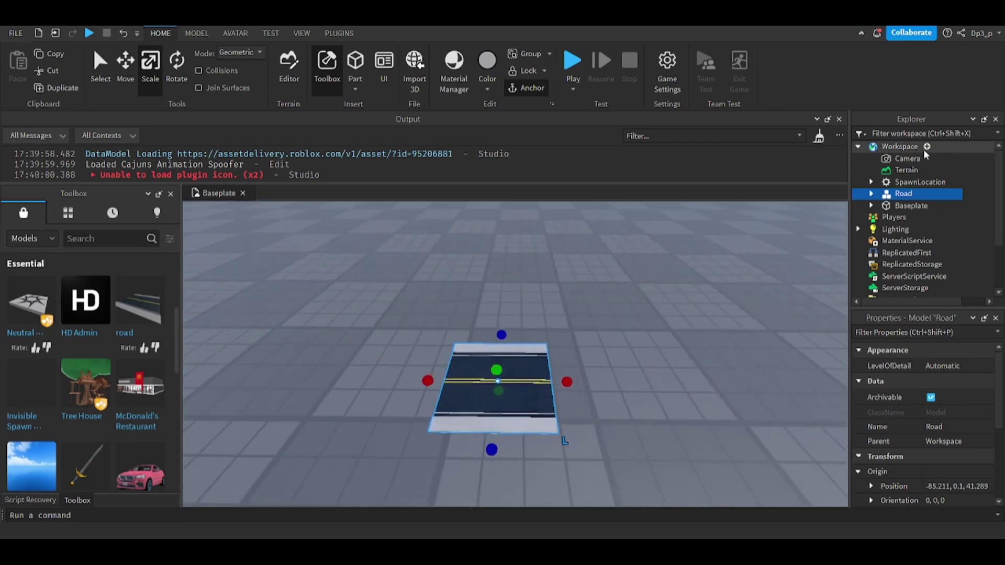
# Step: Add a Tool object under Workspace and move the Road model inside it
pyautogui.click(927, 148)
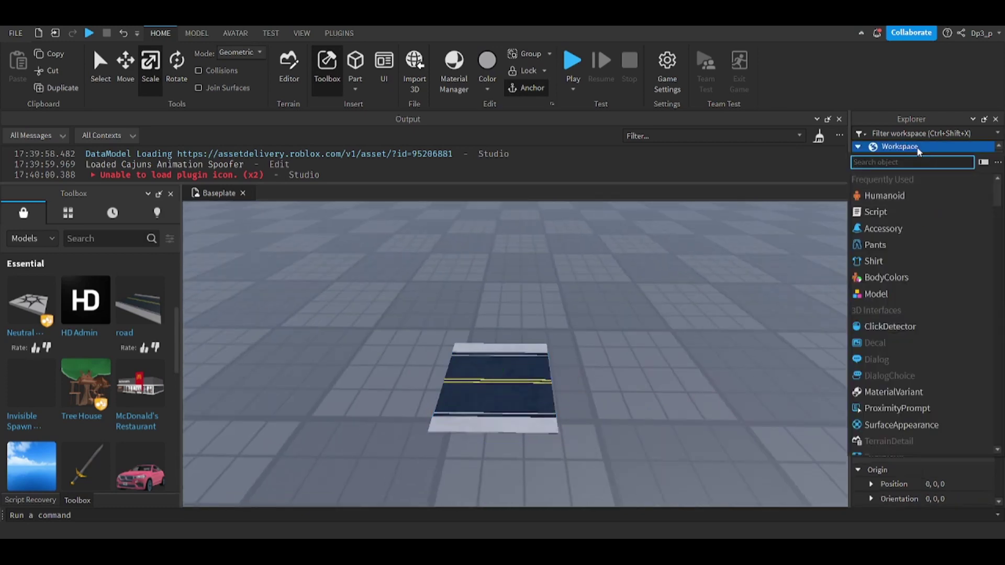
pyautogui.write('tool')
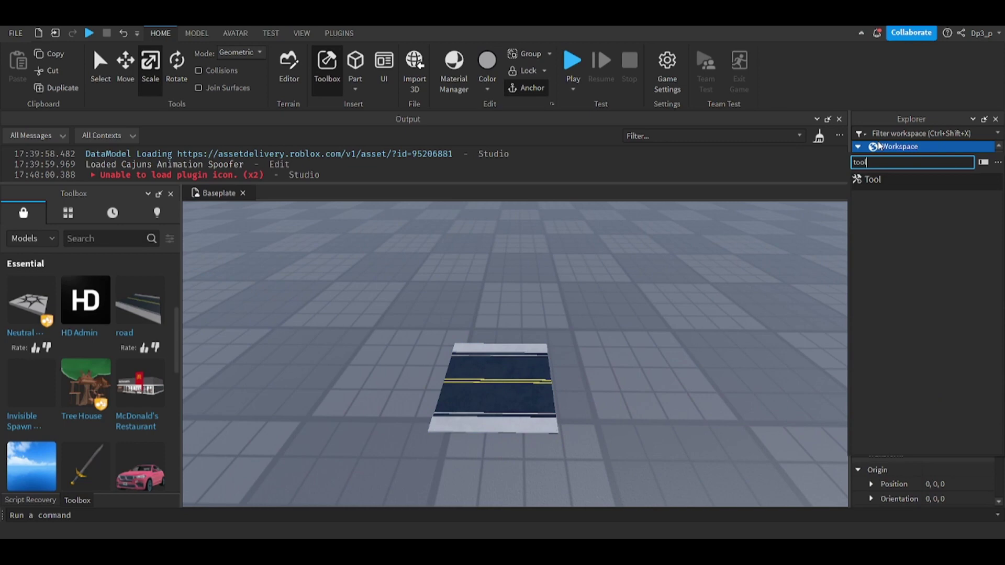
pyautogui.click(879, 180)
pyautogui.click(915, 194)
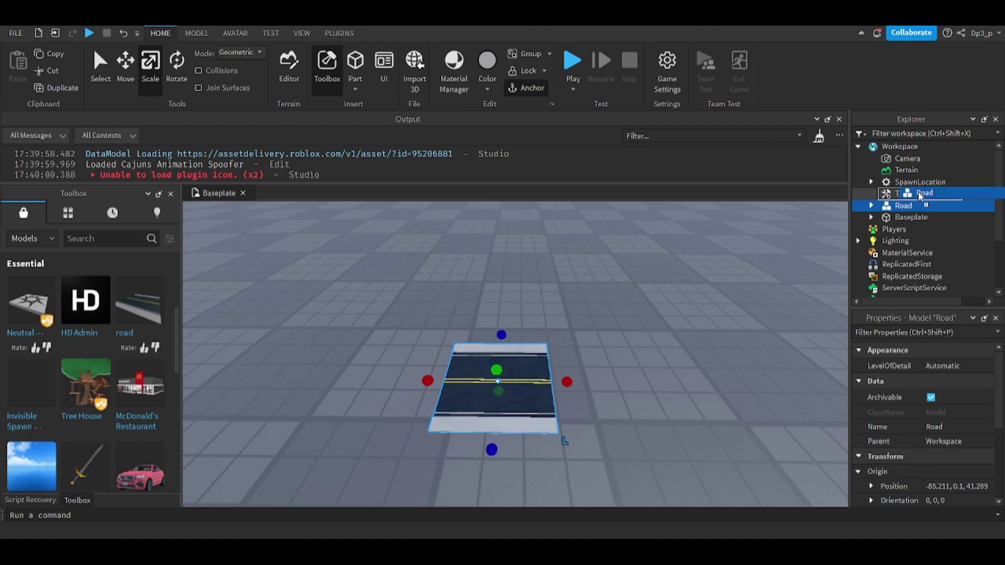
pyautogui.moveTo(919, 206); pyautogui.dragTo(914, 205)
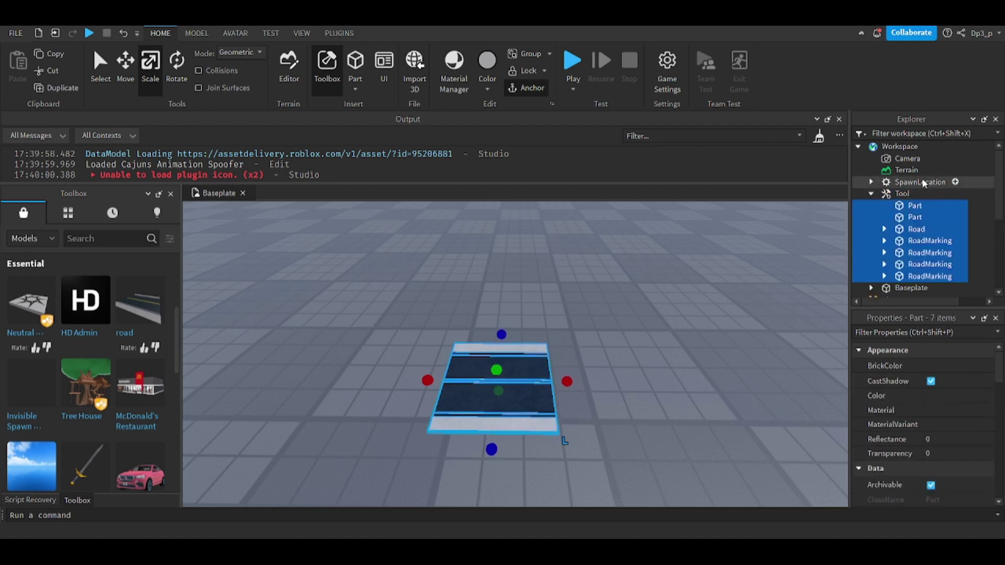
# Step: Ungroup Road into Tool and turn off CanCollide on all seven parts
pyautogui.click(901, 194)
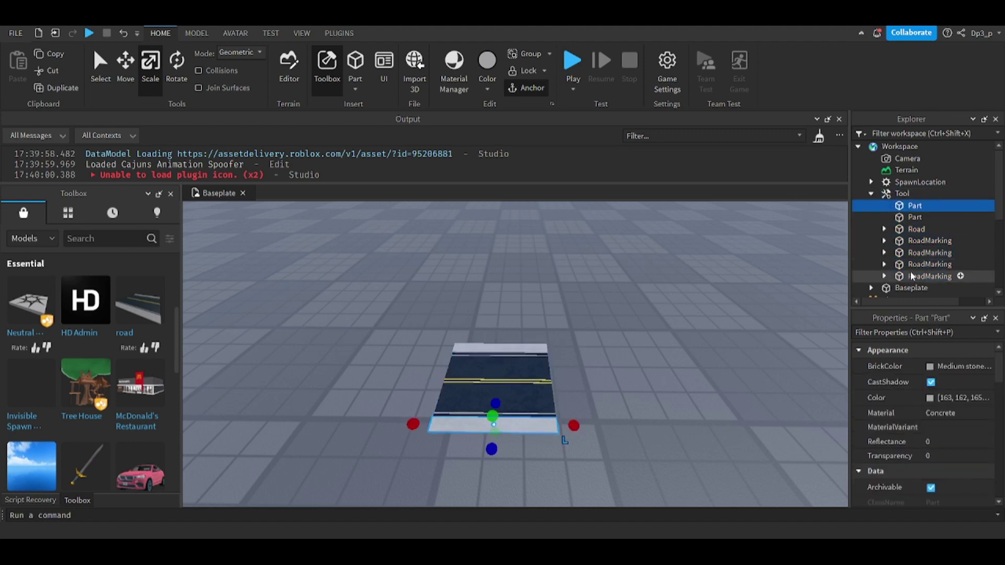
pyautogui.keyDown('shift'); pyautogui.click(927, 276); pyautogui.keyUp('shift')
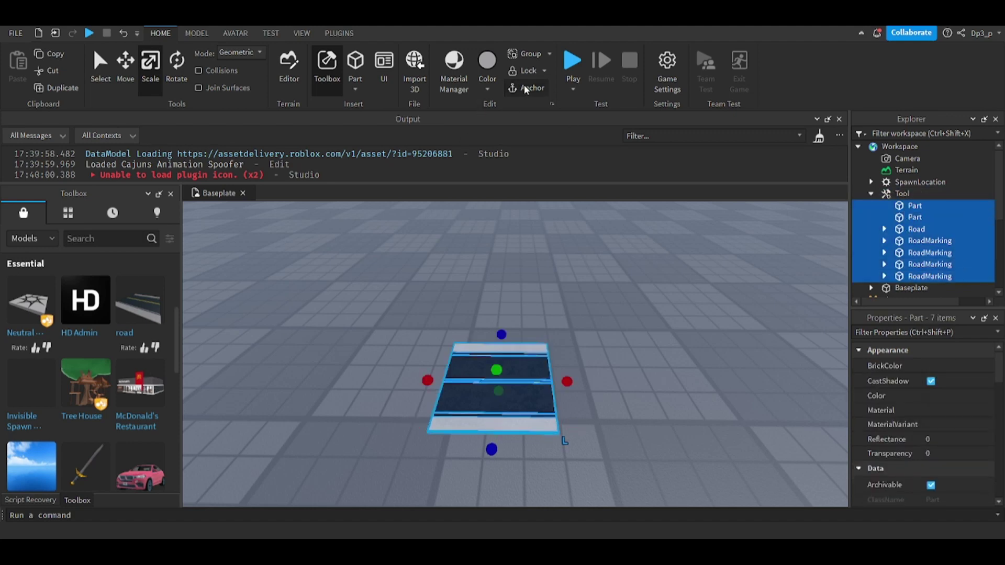
pyautogui.scroll(-3, 939, 423)
pyautogui.scroll(-3, 939, 422)
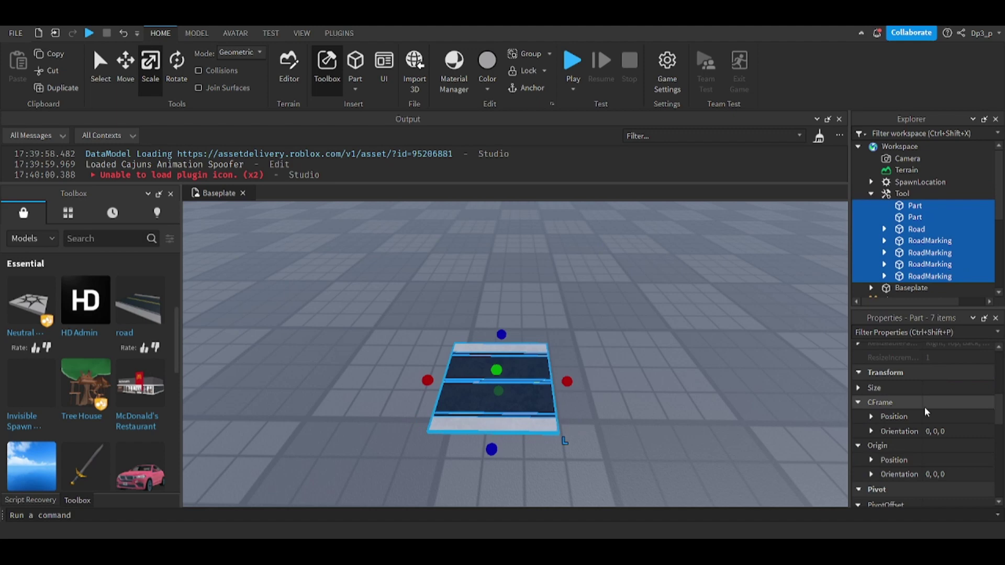
pyautogui.scroll(-3, 939, 422)
pyautogui.click(930, 436)
pyautogui.scroll(-3, 547, 352)
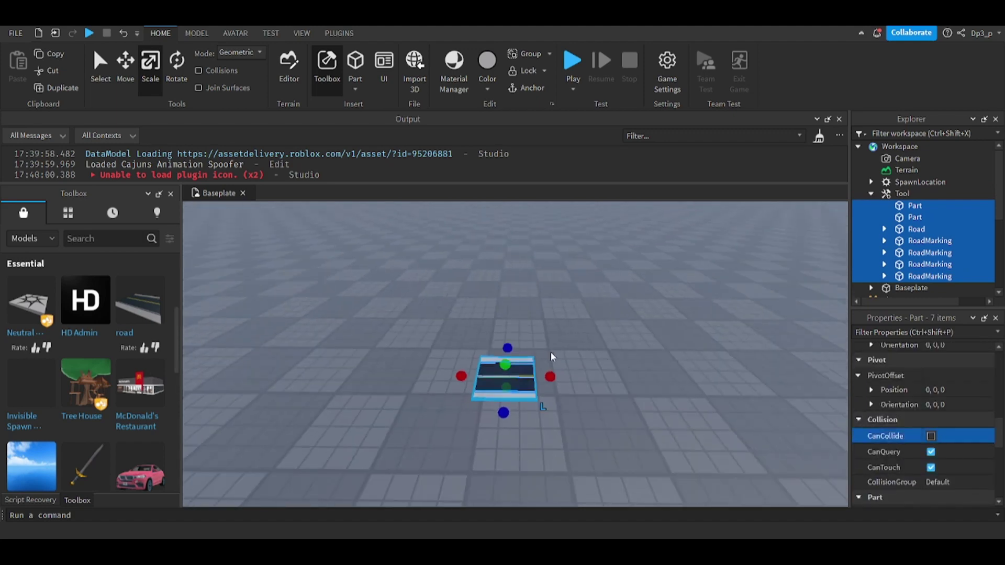
pyautogui.scroll(3, 547, 352)
pyautogui.scroll(2, 548, 353)
pyautogui.scroll(2, 554, 352)
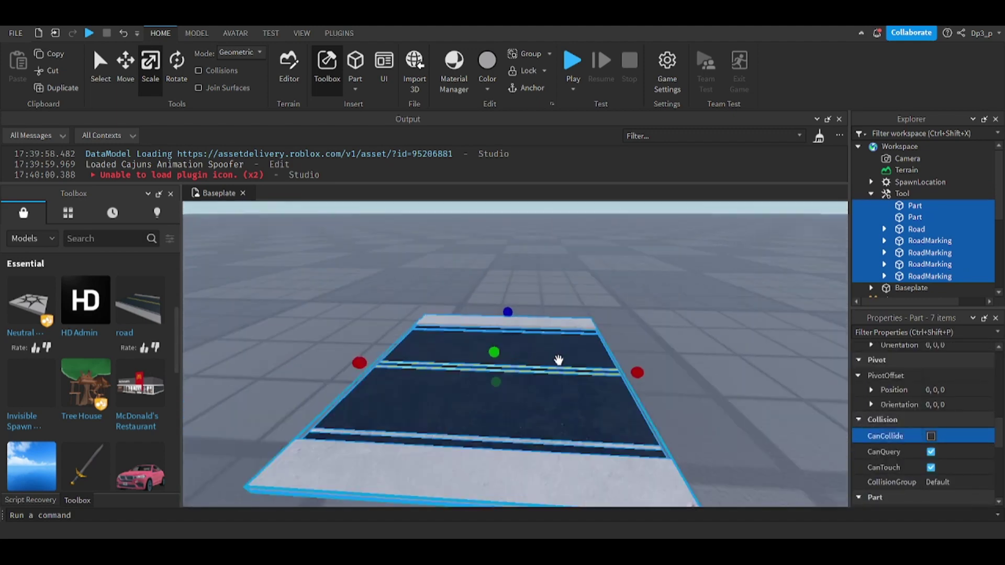
pyautogui.scroll(-3, 558, 358)
pyautogui.scroll(3, 558, 359)
pyautogui.scroll(-3, 558, 359)
pyautogui.scroll(3, 558, 359)
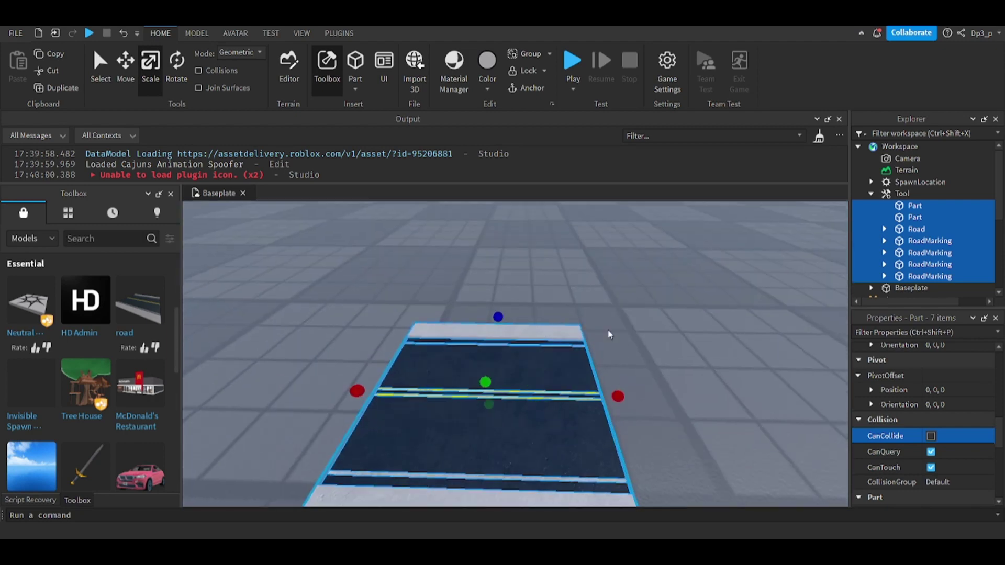
pyautogui.scroll(-2, 558, 359)
# Step: Rename the Road part under Tool to Handle
pyautogui.click(899, 195)
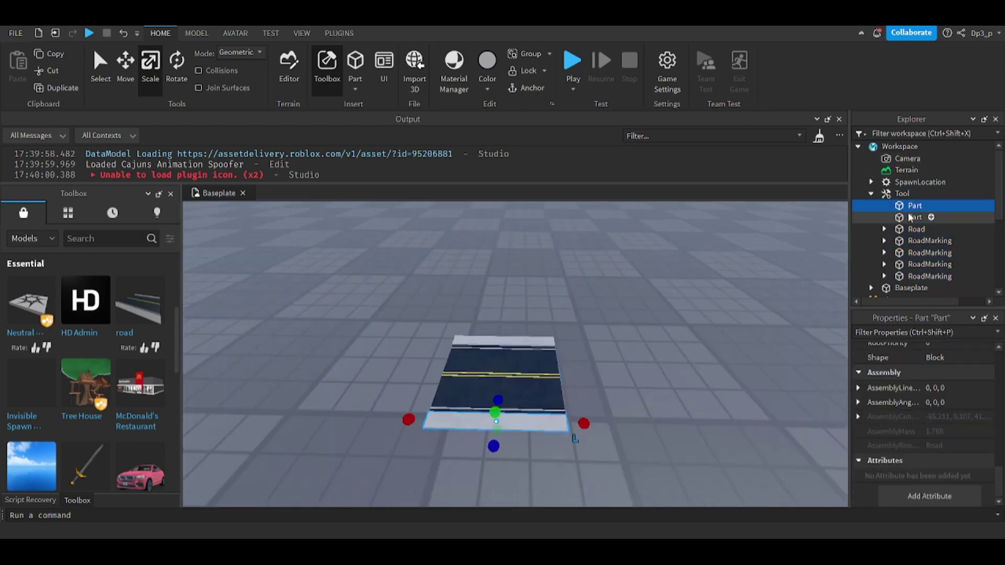
pyautogui.click(910, 217)
pyautogui.rightClick(917, 230)
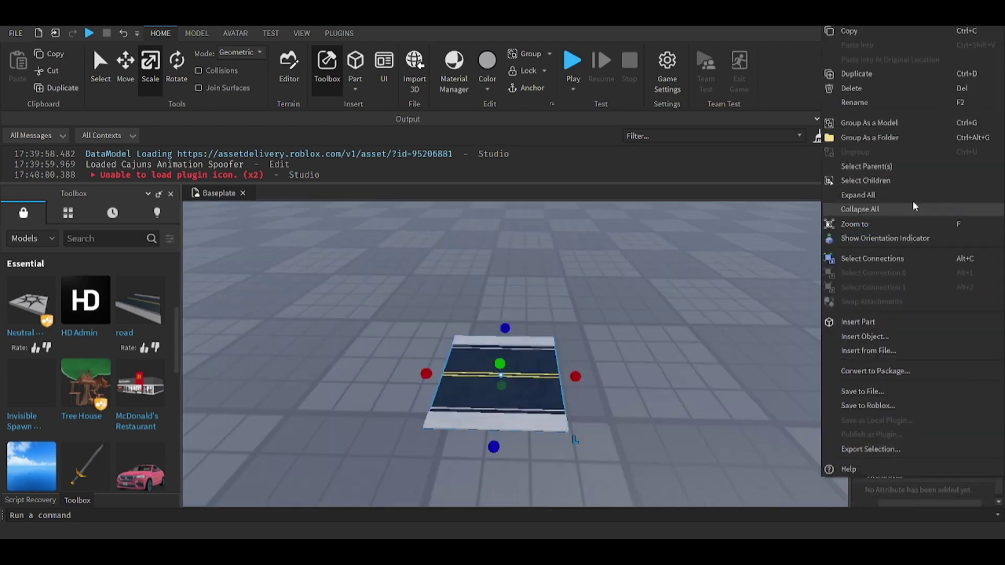
pyautogui.click(886, 109)
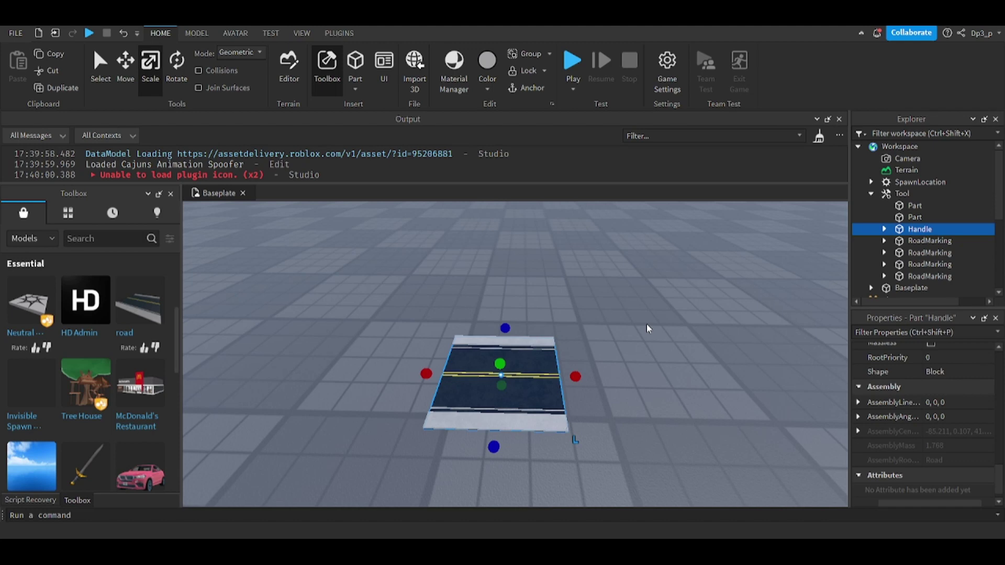
pyautogui.scroll(5, 647, 328)
pyautogui.scroll(-5, 647, 328)
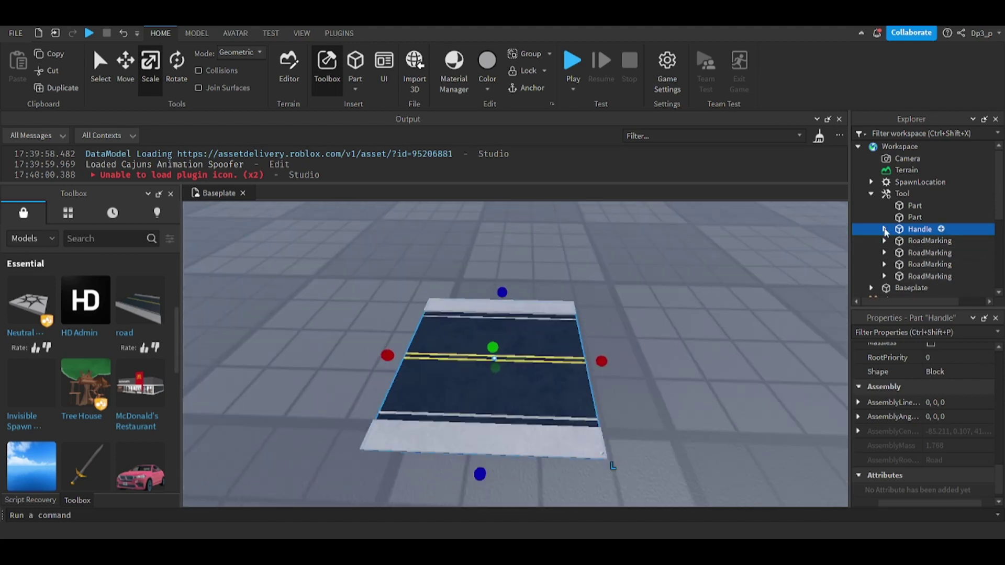
pyautogui.click(919, 240)
# Step: Delete the stray Weld inside a RoadMarking and collapse the RoadMarking entries
pyautogui.keyDown('shift'); pyautogui.click(919, 276); pyautogui.keyUp('shift')
pyautogui.click(884, 269)
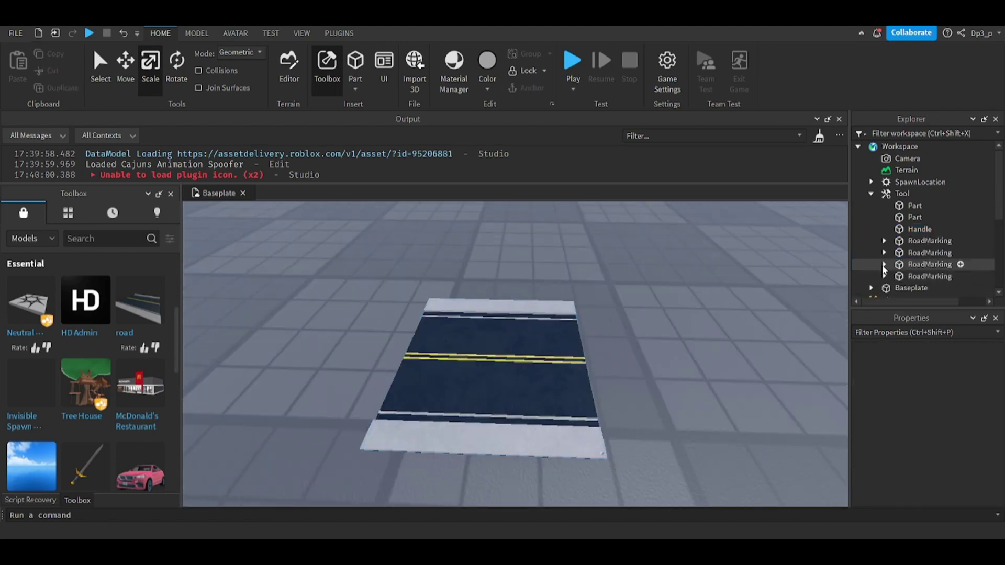
pyautogui.scroll(-2, 888, 267)
pyautogui.click(884, 266)
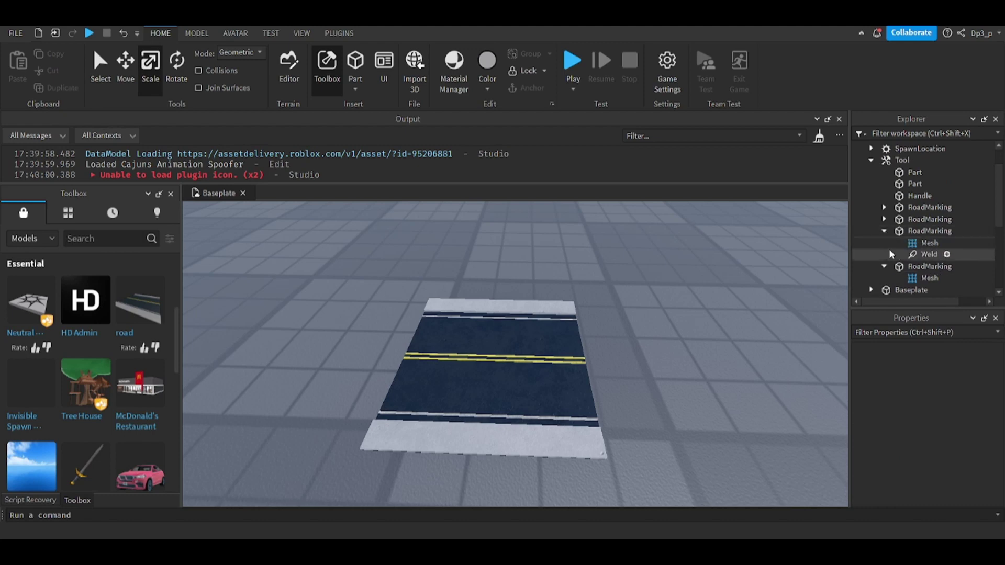
pyautogui.press('Delete')
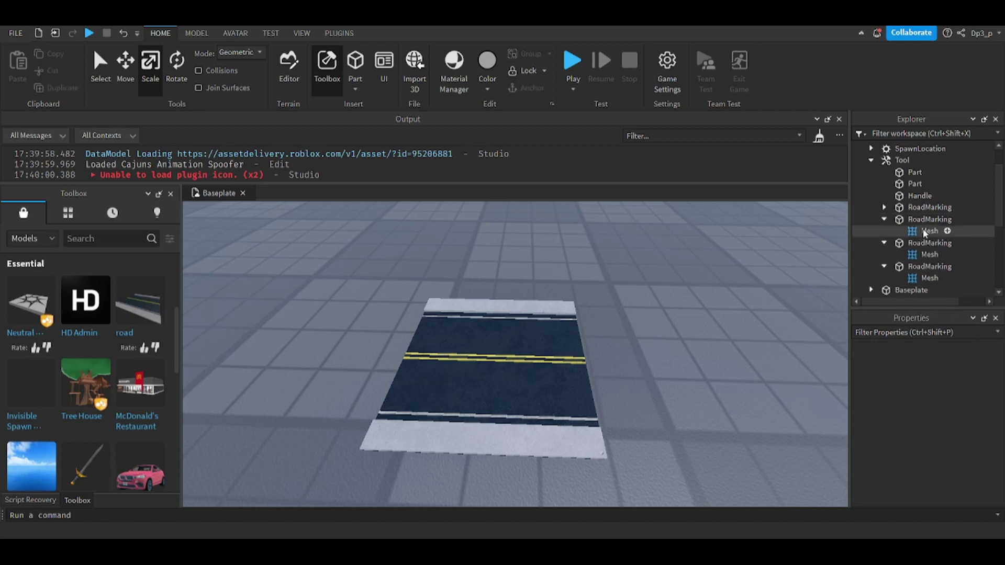
pyautogui.click(885, 219)
pyautogui.click(885, 219)
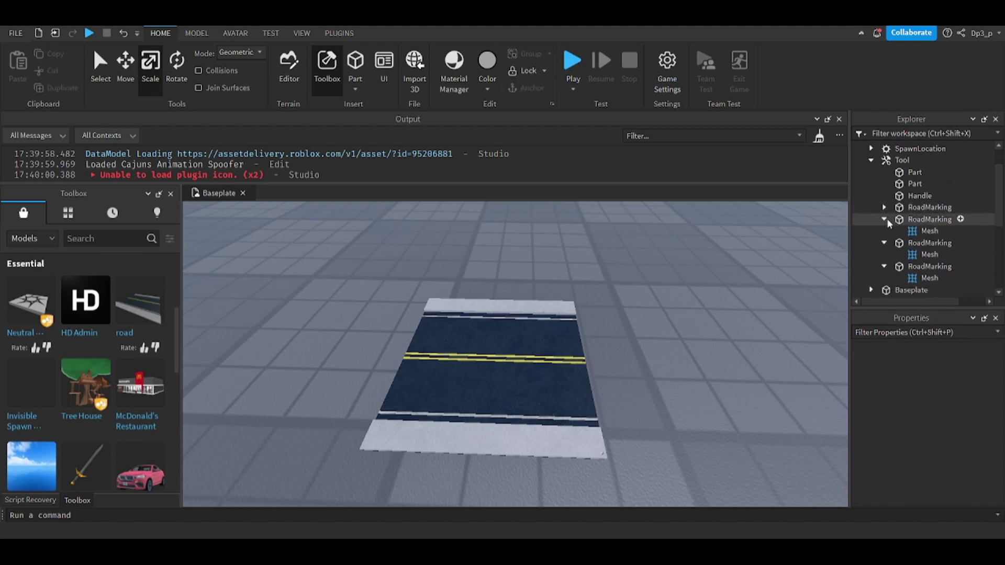
pyautogui.click(884, 231)
pyautogui.click(884, 243)
# Step: Weld all seven selected Tool parts together with the Weld All plugin
pyautogui.click(930, 242)
pyautogui.keyDown('shift'); pyautogui.click(914, 172); pyautogui.keyUp('shift')
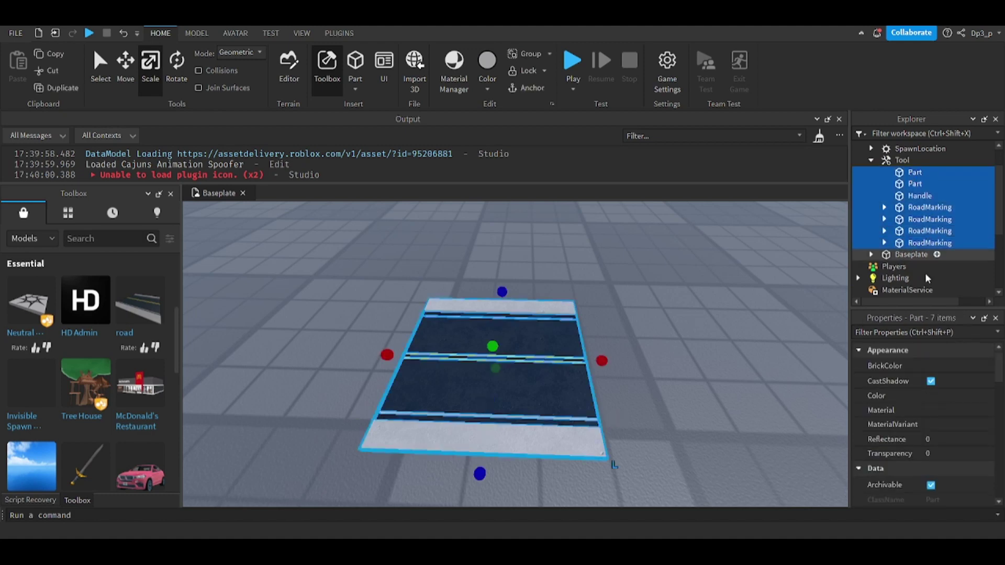
pyautogui.scroll(-5, 863, 416)
pyautogui.scroll(2, 897, 173)
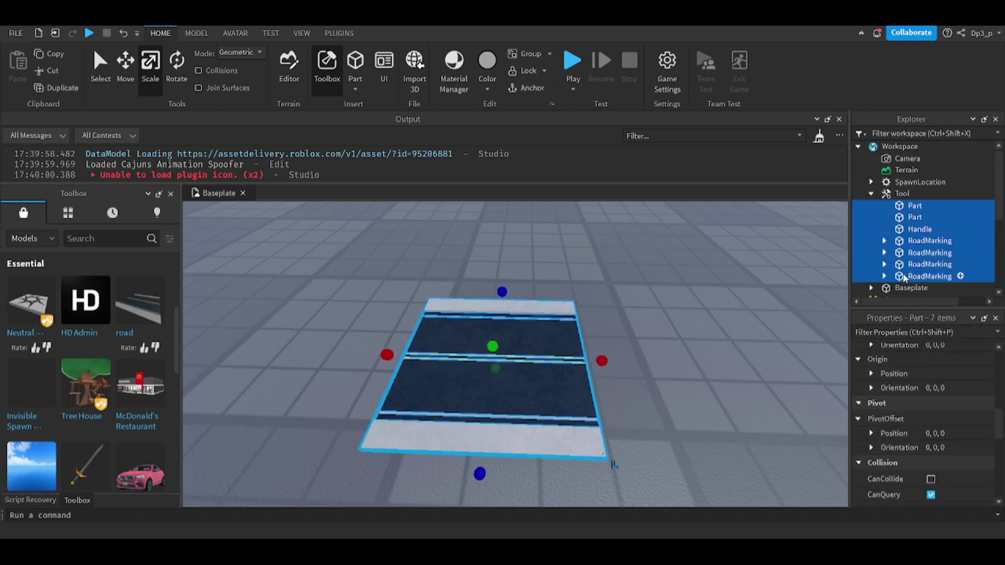
pyautogui.click(338, 33)
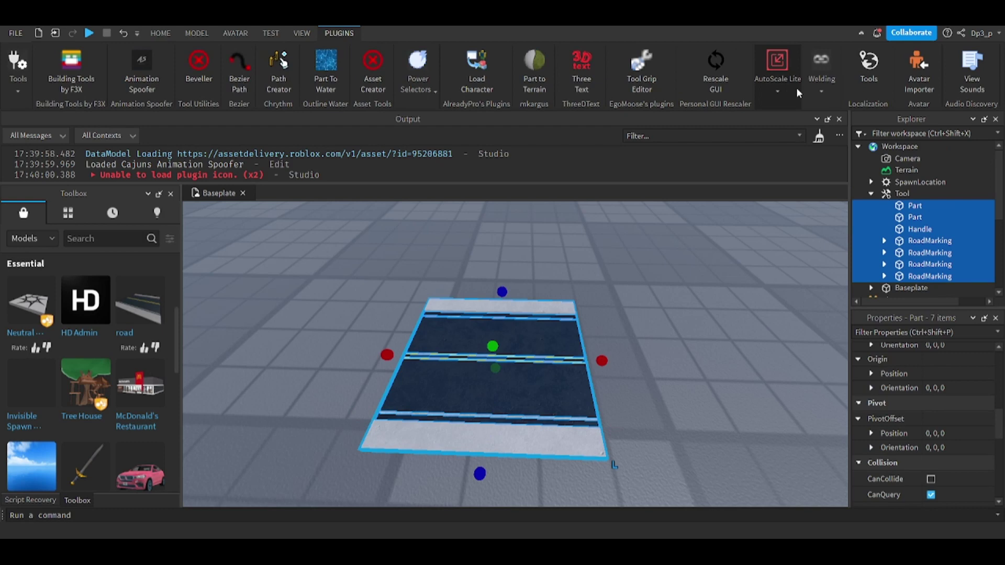
pyautogui.click(821, 70)
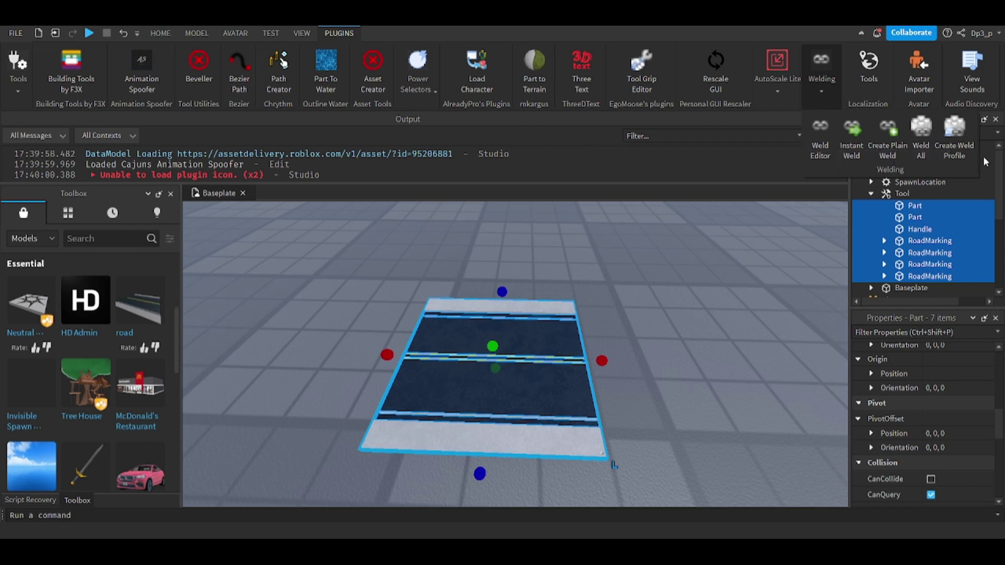
pyautogui.click(829, 76)
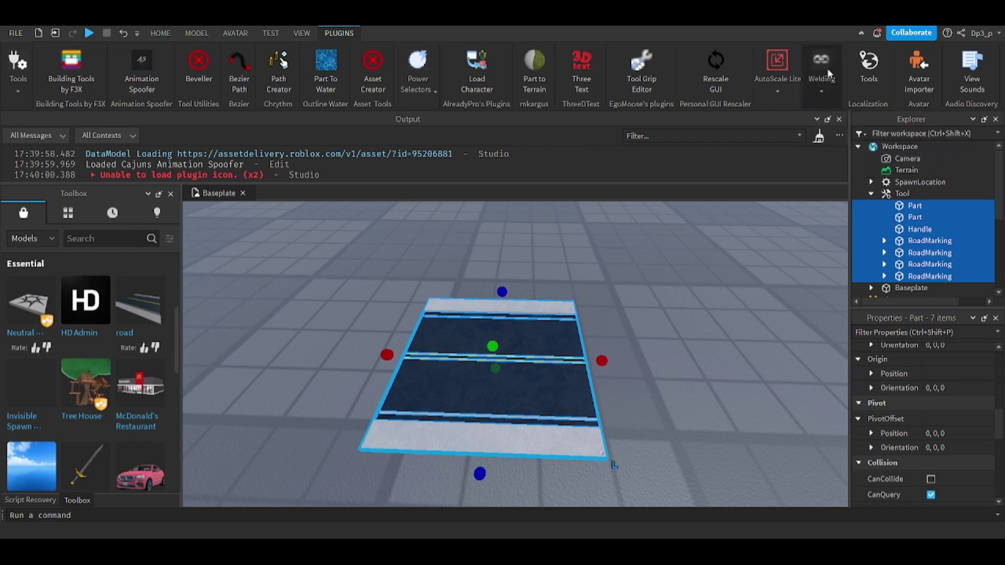
pyautogui.click(827, 69)
pyautogui.click(958, 138)
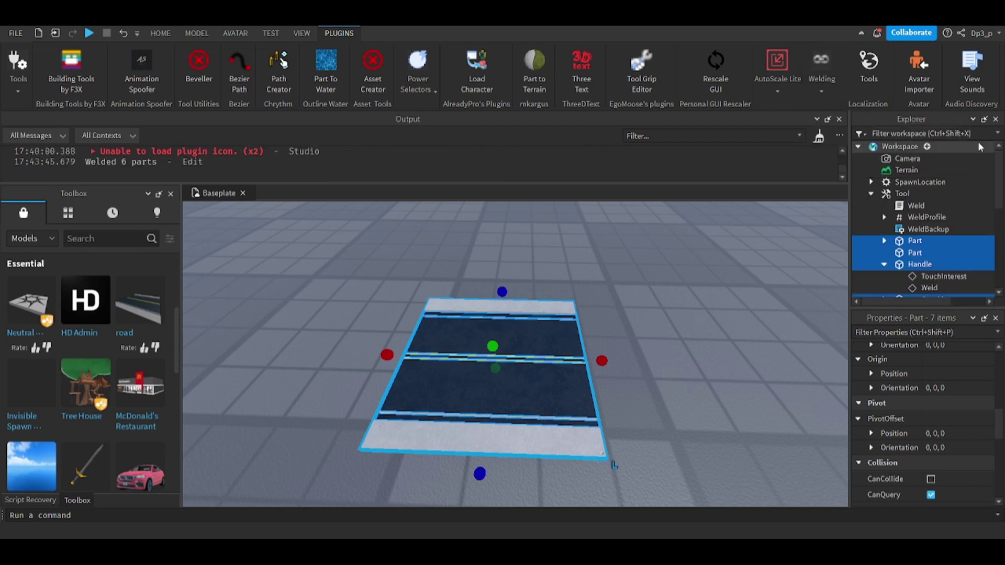
# Step: Rename the Tool to Road
pyautogui.click(884, 265)
pyautogui.scroll(-1, 911, 236)
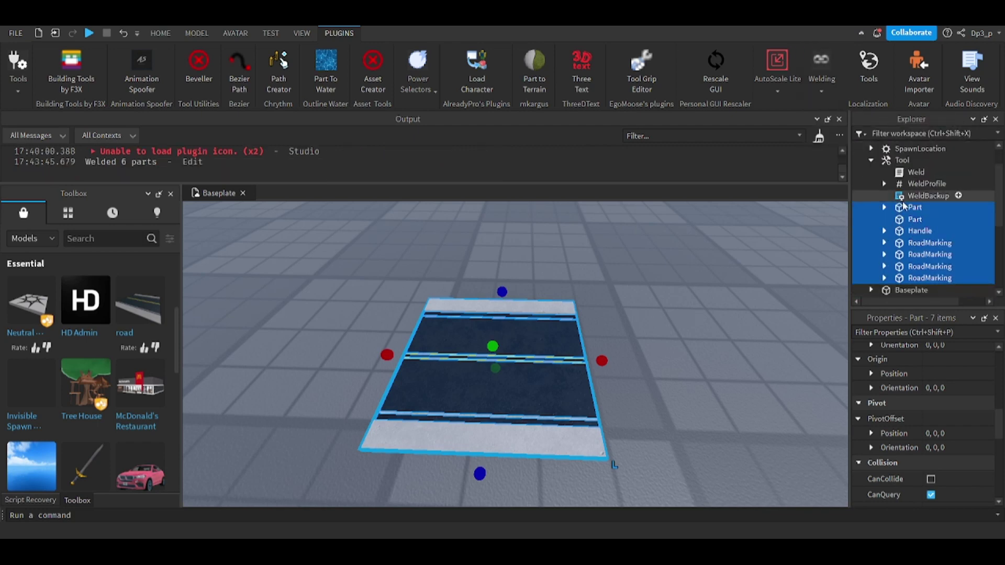
pyautogui.scroll(-1, 915, 259)
pyautogui.scroll(3, 920, 236)
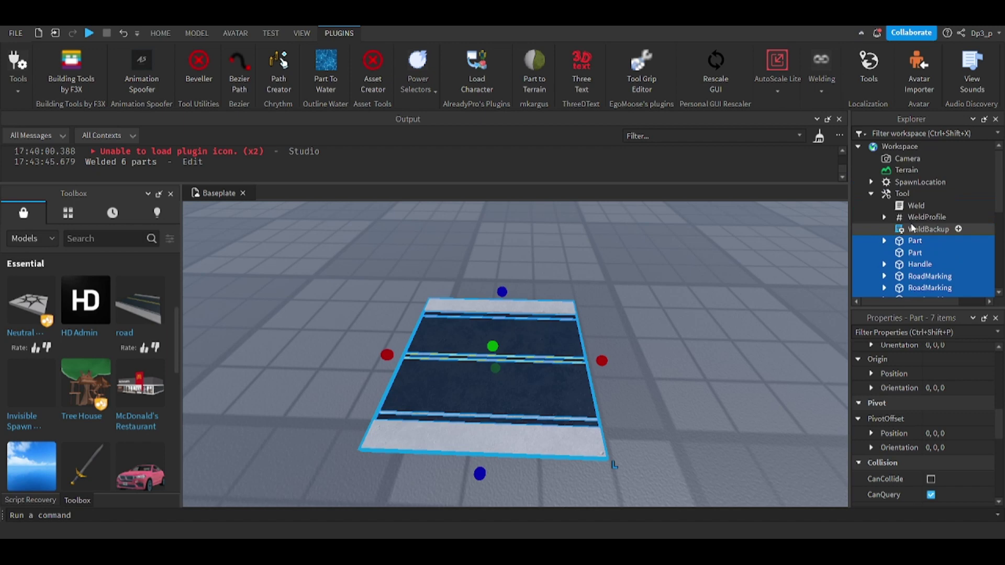
pyautogui.click(903, 195)
pyautogui.click(870, 195)
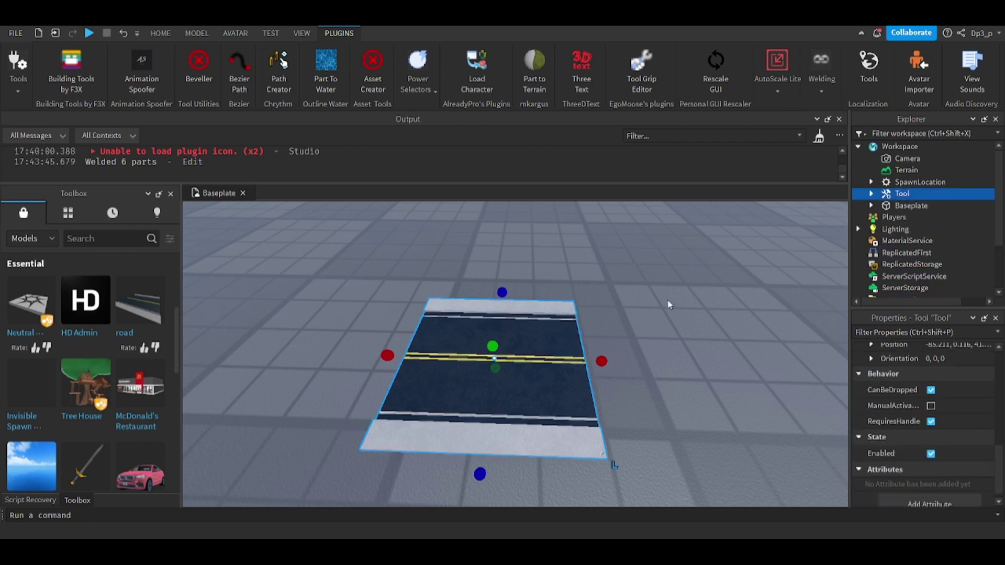
pyautogui.scroll(-5, 839, 210)
pyautogui.rightClick(891, 195)
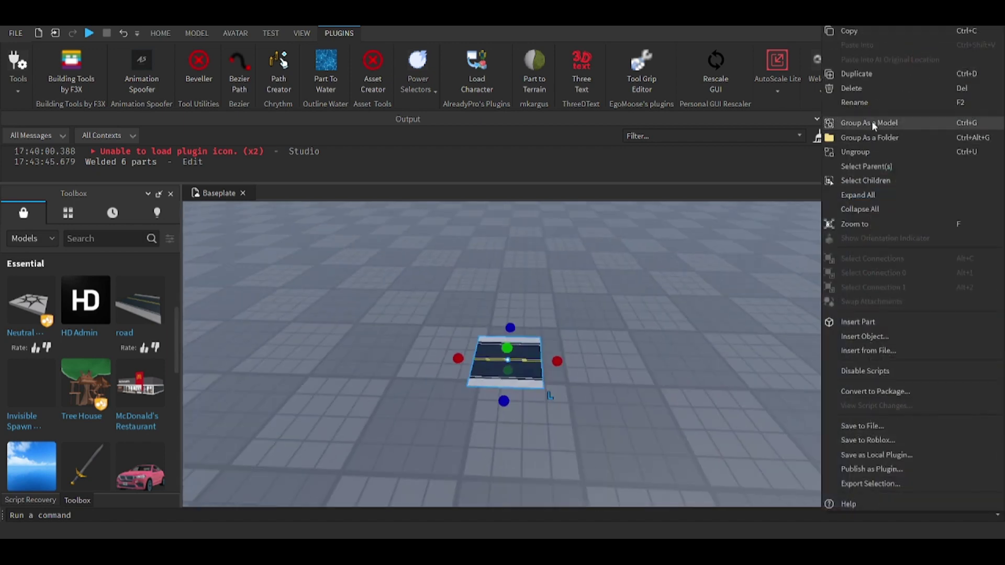
pyautogui.click(863, 106)
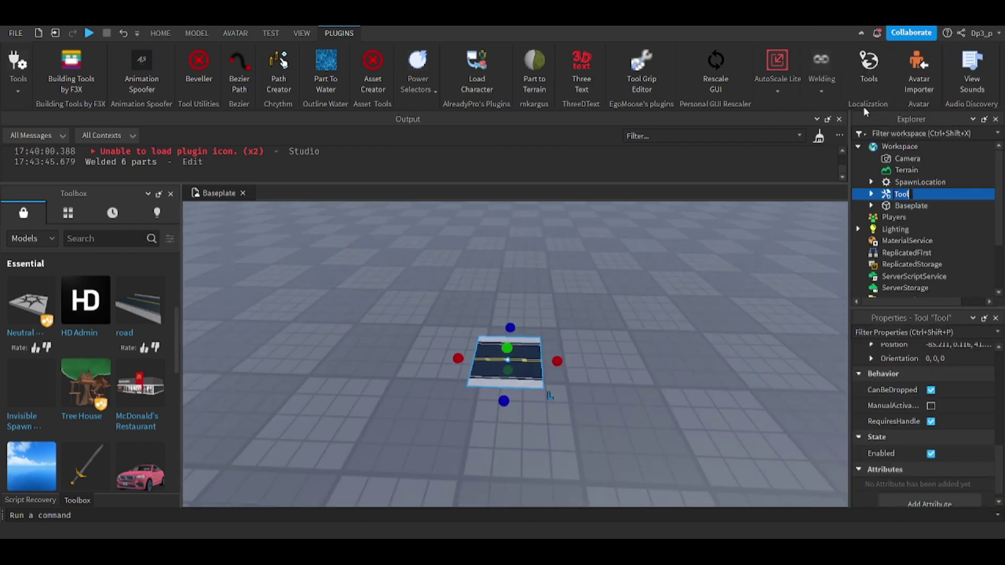
pyautogui.write('Road')
pyautogui.press('Return')
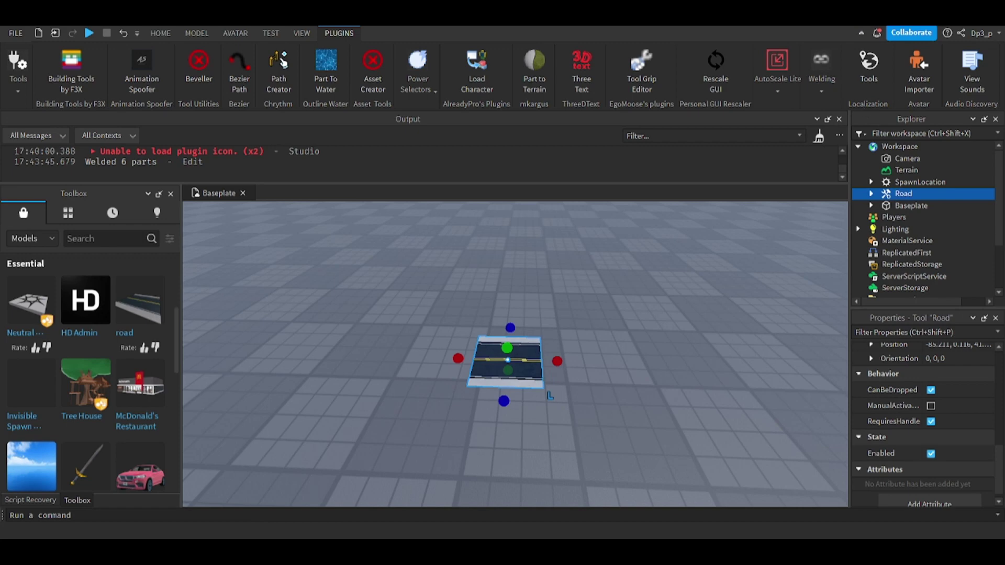
# Step: Preview the dummy holding the road with Tool Grip Editor, orbiting around it
pyautogui.click(643, 79)
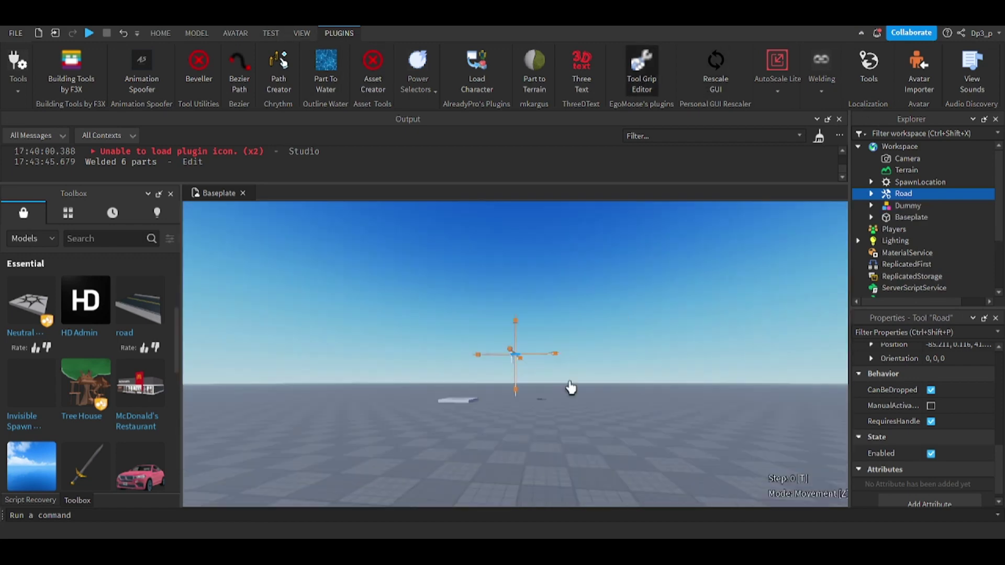
pyautogui.moveTo(554, 348); pyautogui.dragTo(550, 348, button='right')
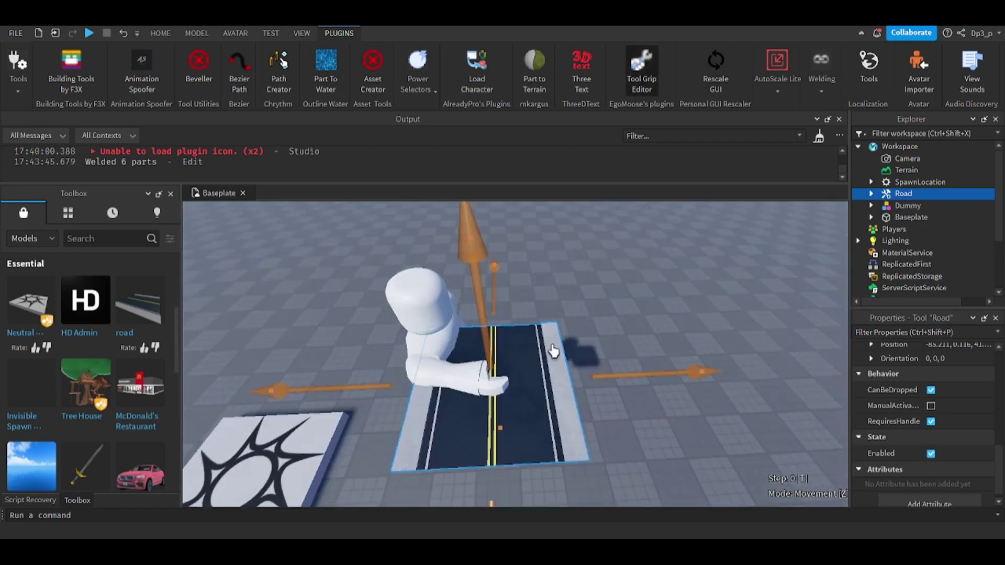
pyautogui.scroll(-2, 550, 347)
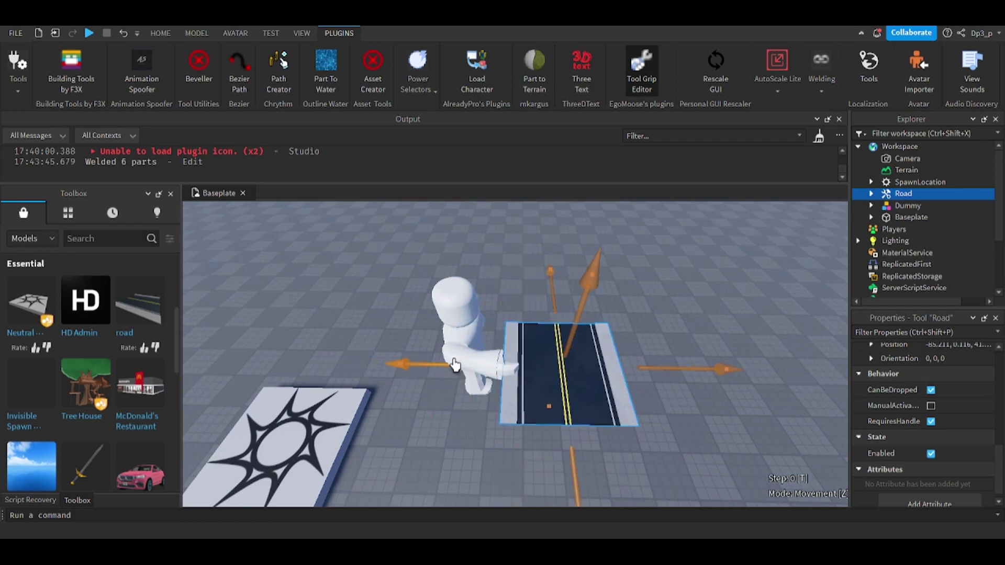
pyautogui.scroll(3, 432, 365)
pyautogui.moveTo(549, 350)
pyautogui.mouseDown(button='right')
pyautogui.moveTo(526, 382)
pyautogui.moveTo(523, 366)
pyautogui.moveTo(590, 366)
pyautogui.moveTo(650, 337)
pyautogui.mouseUp(button='right')
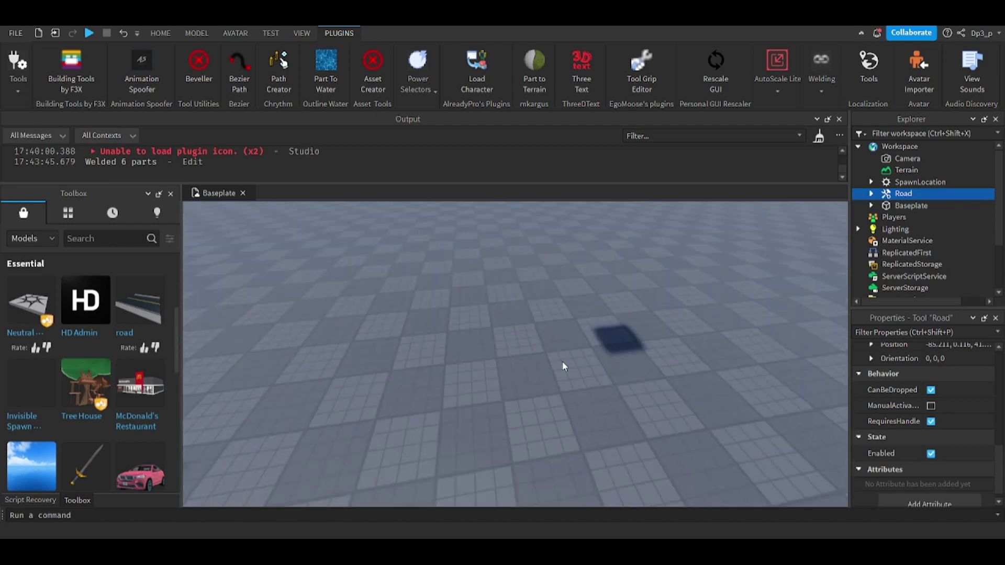
pyautogui.moveTo(562, 365); pyautogui.dragTo(531, 345, button='right')
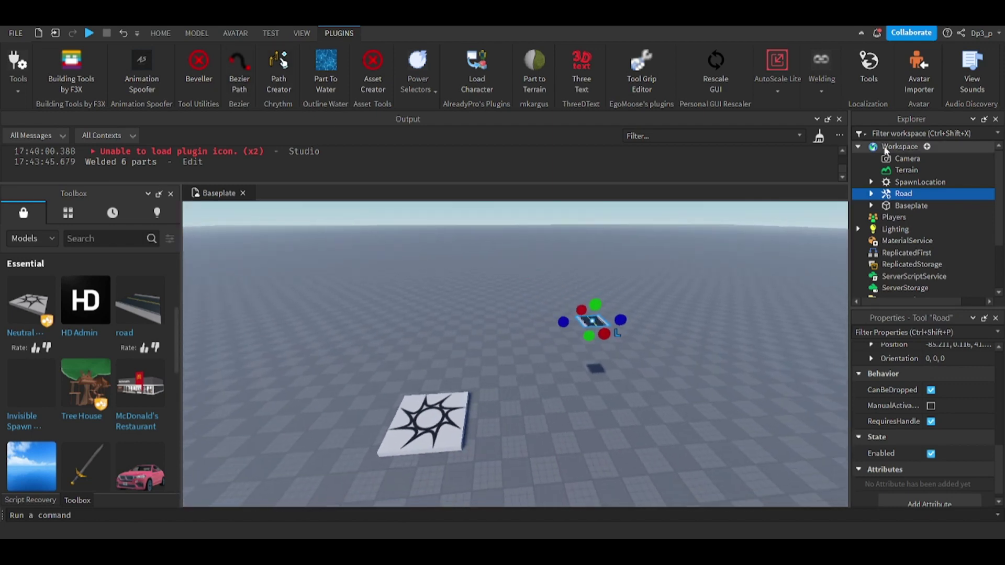
# Step: Move the Road tool into StarterPack and start a Play test
pyautogui.moveTo(901, 197); pyautogui.dragTo(903, 233)
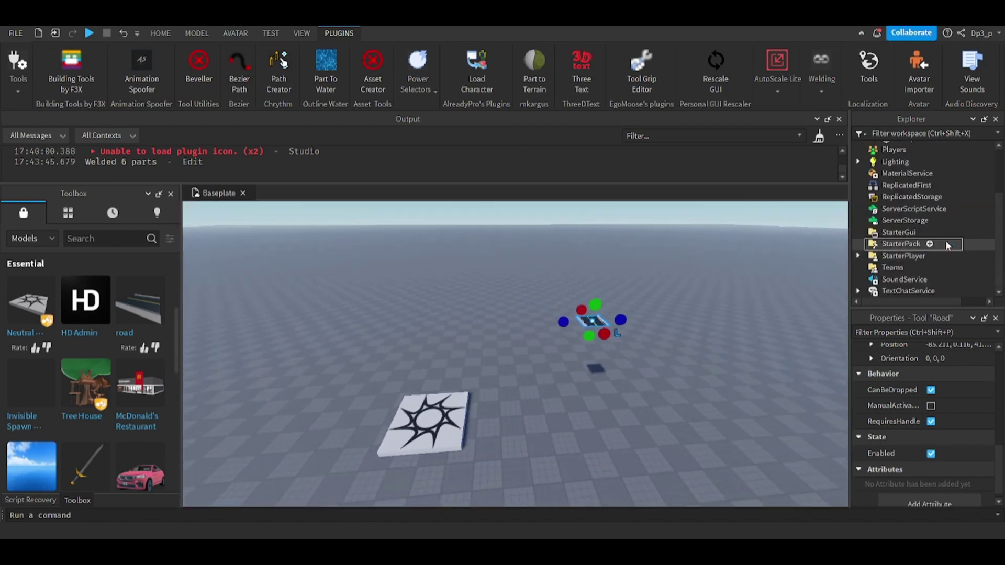
pyautogui.click(688, 317)
pyautogui.click(160, 33)
pyautogui.click(583, 79)
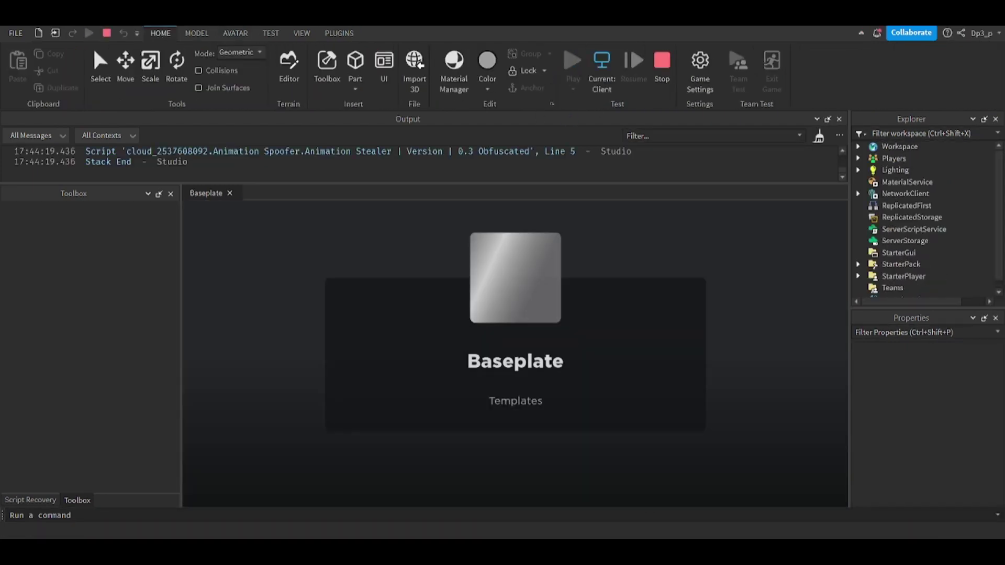
# Step: Equip Road with key 1, use it, and walk the avatar with W, S, D
pyautogui.press('1')
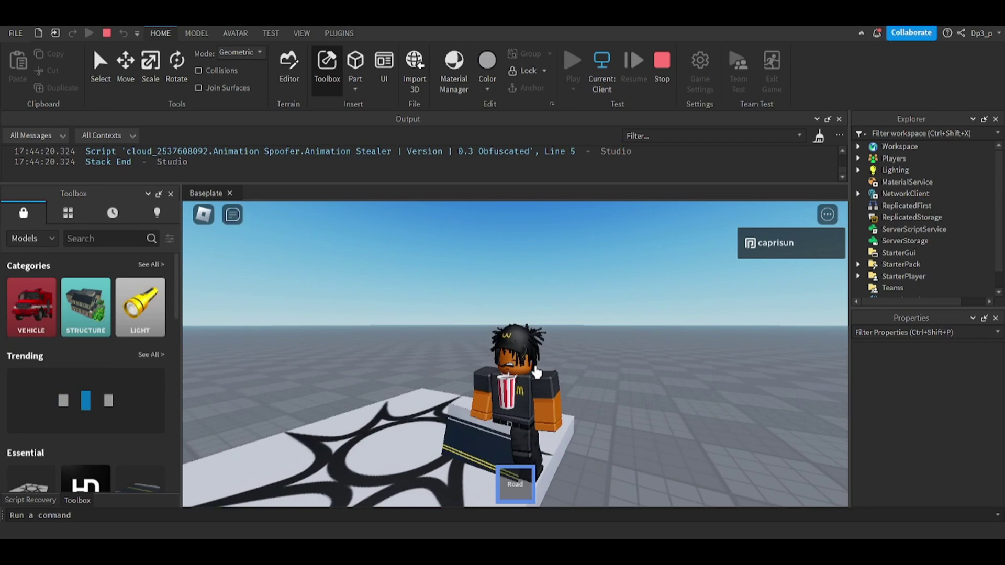
pyautogui.press('w')
pyautogui.click(538, 367)
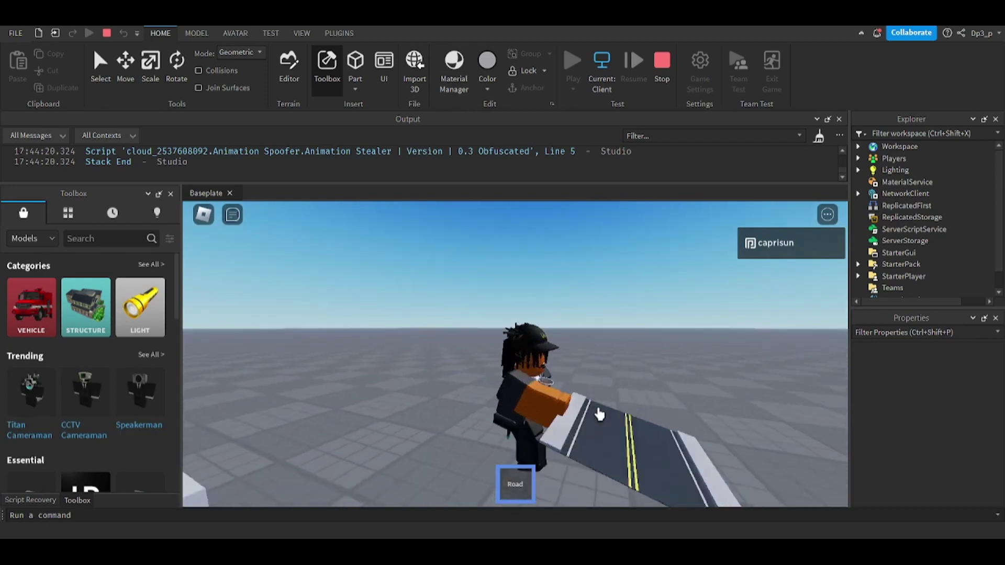
pyautogui.press('s')
pyautogui.press('d')
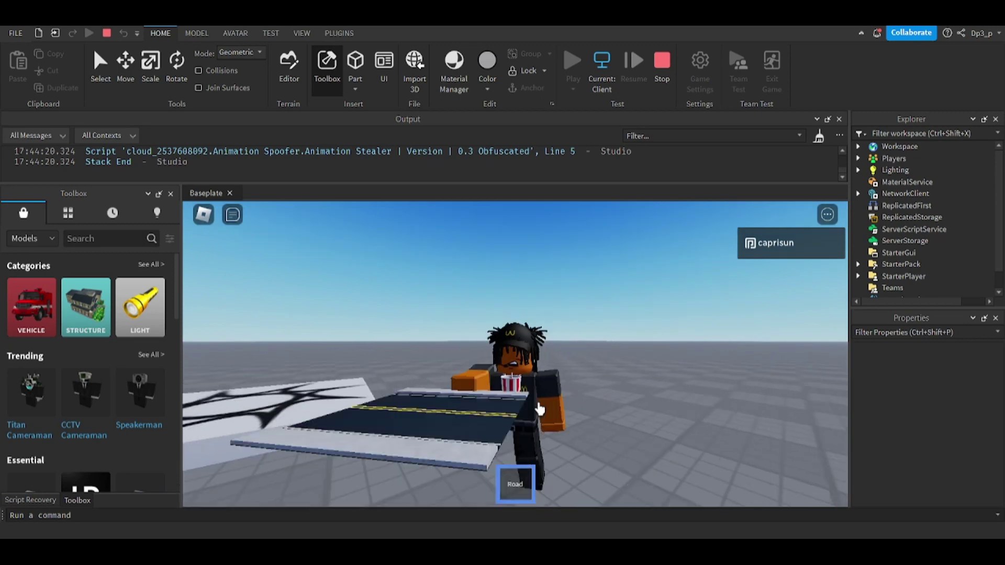
# Step: Unequip Road with key 1, walk back and jump with Space
pyautogui.press('1')
pyautogui.press('s')
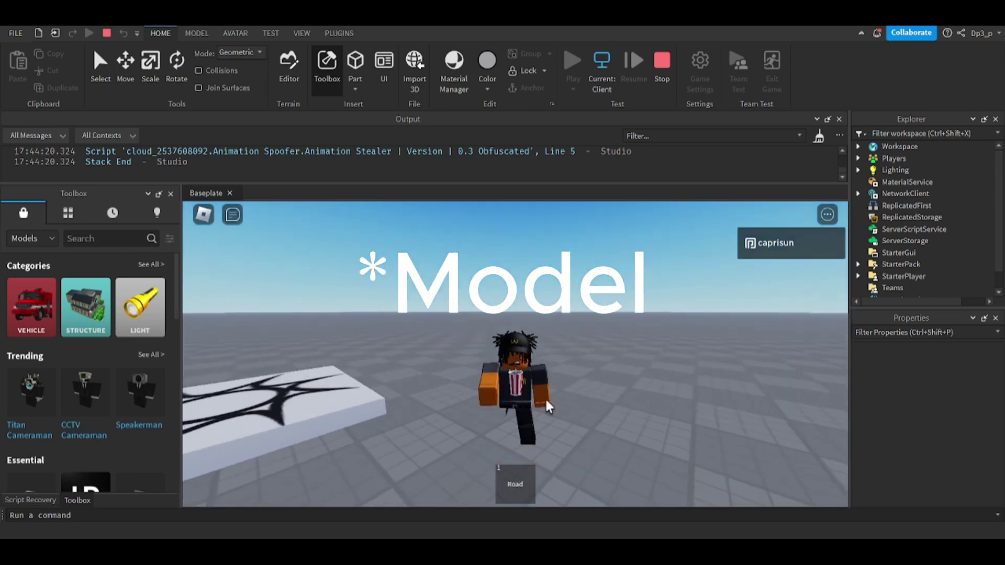
pyautogui.press('1')
pyautogui.press('space')
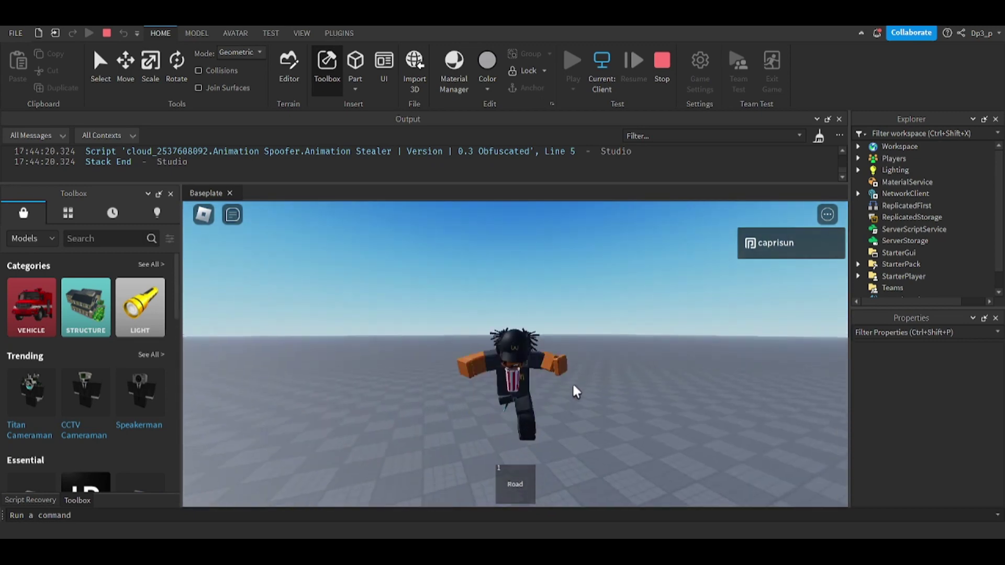